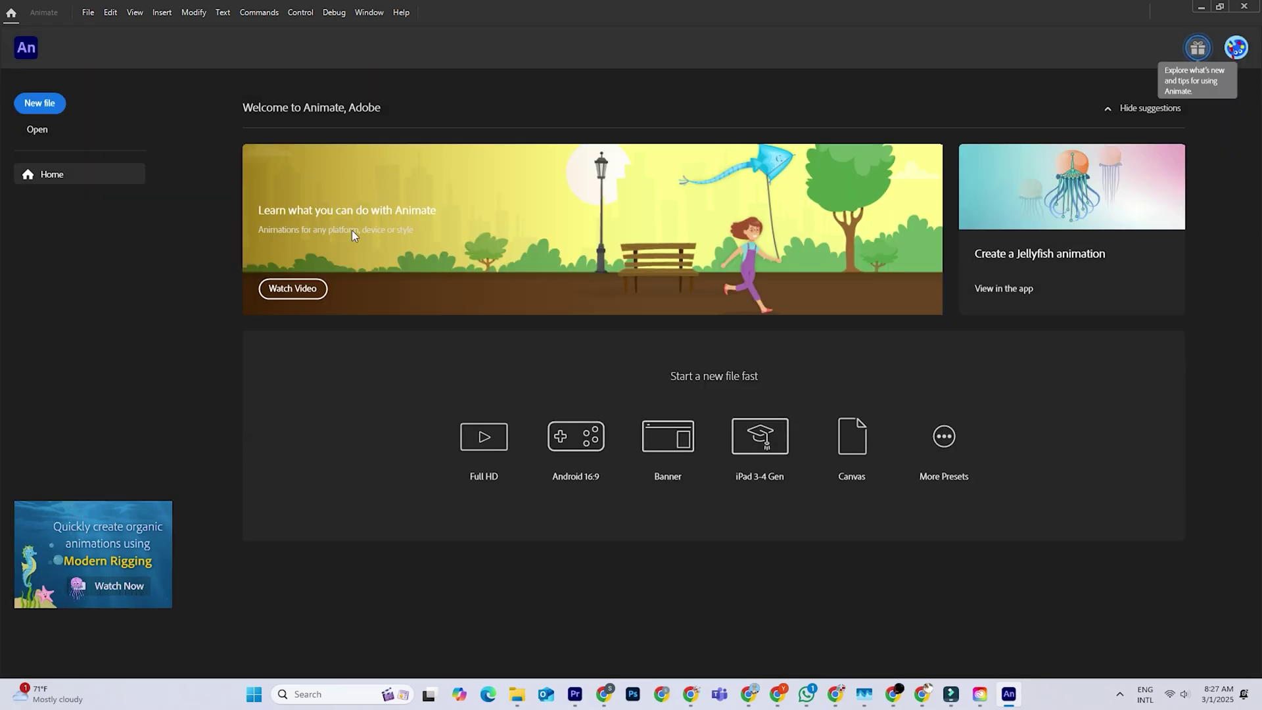
Step: Start a new Full HD 1920×1080 document and browse further through the sample files carousel
left_click(39, 102)
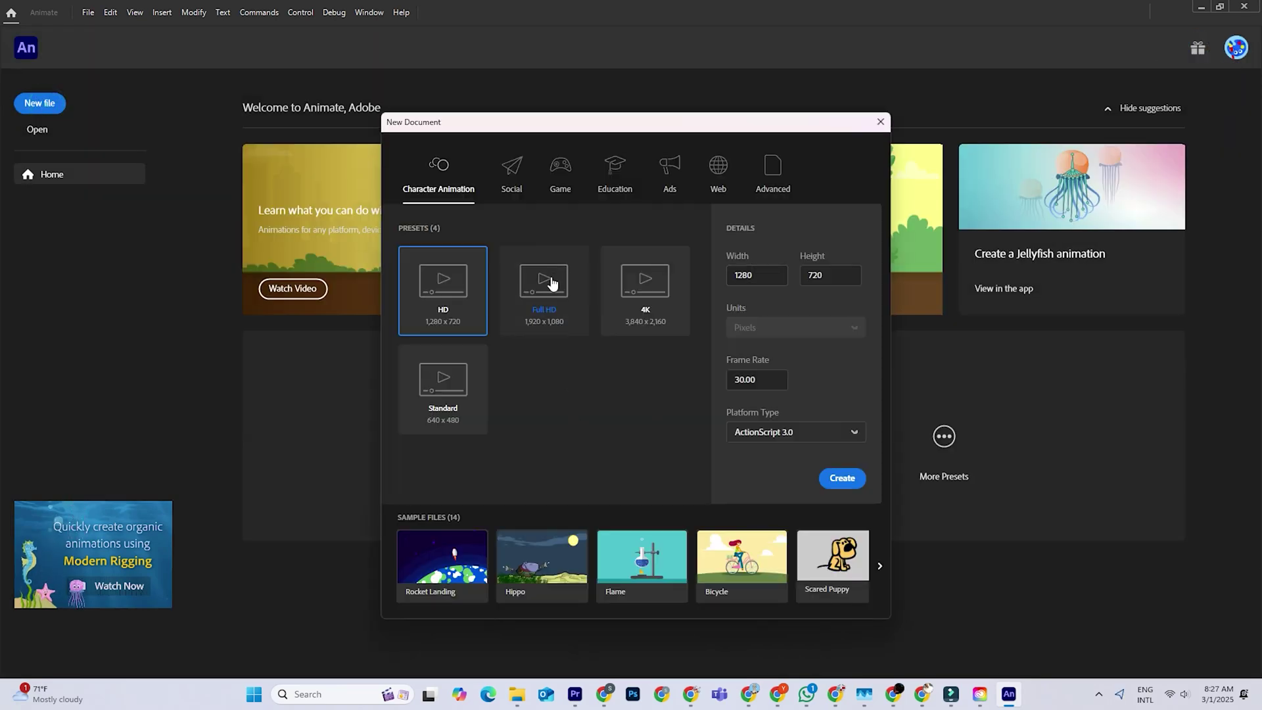
left_click(550, 284)
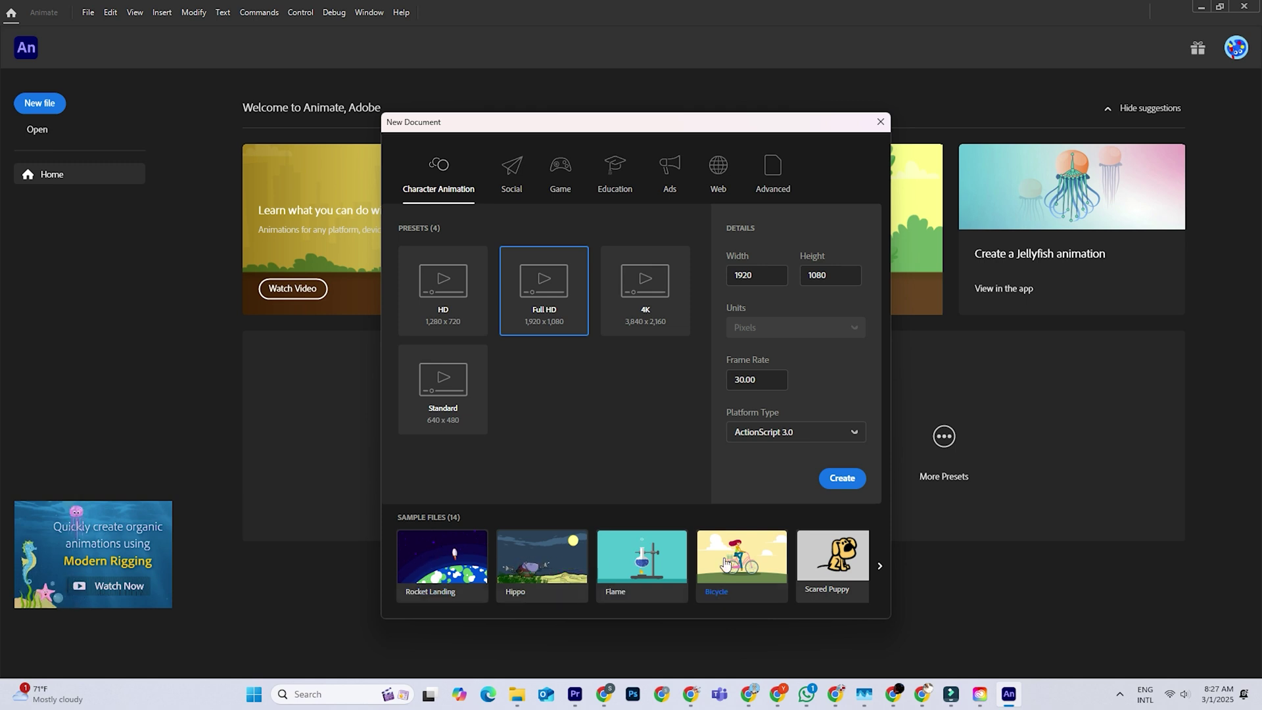
left_click(879, 570)
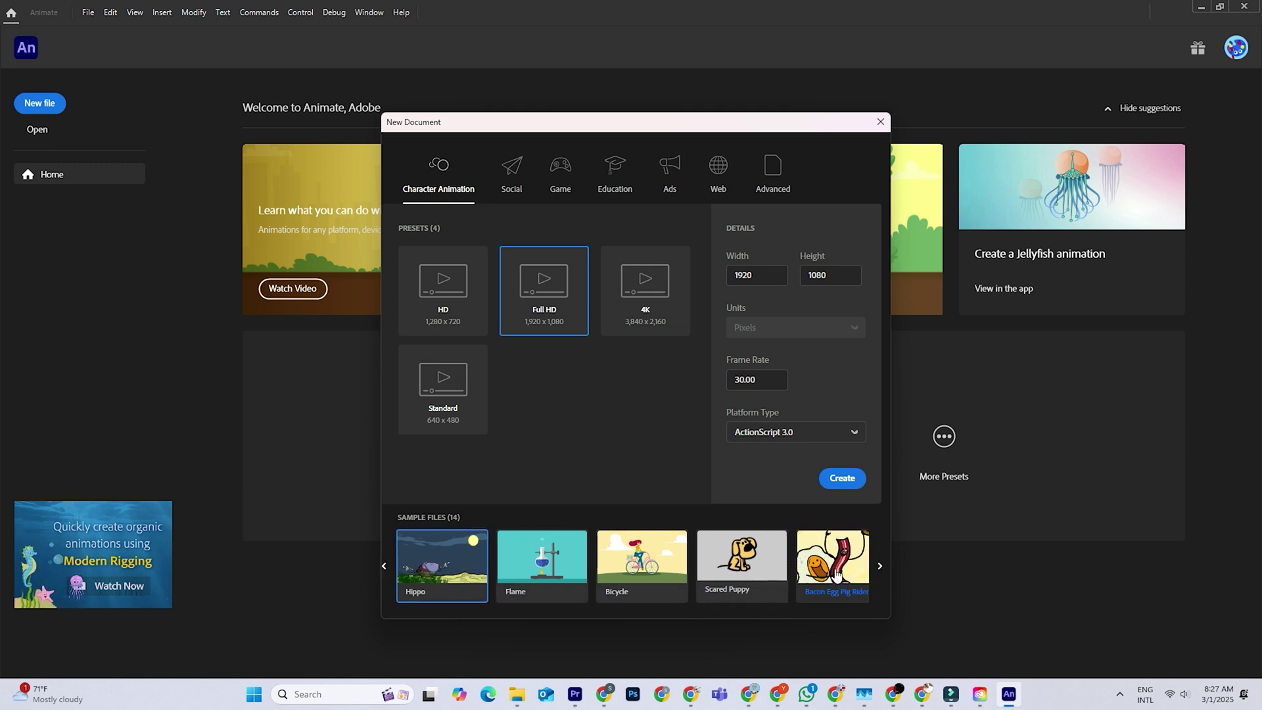
left_click(879, 570)
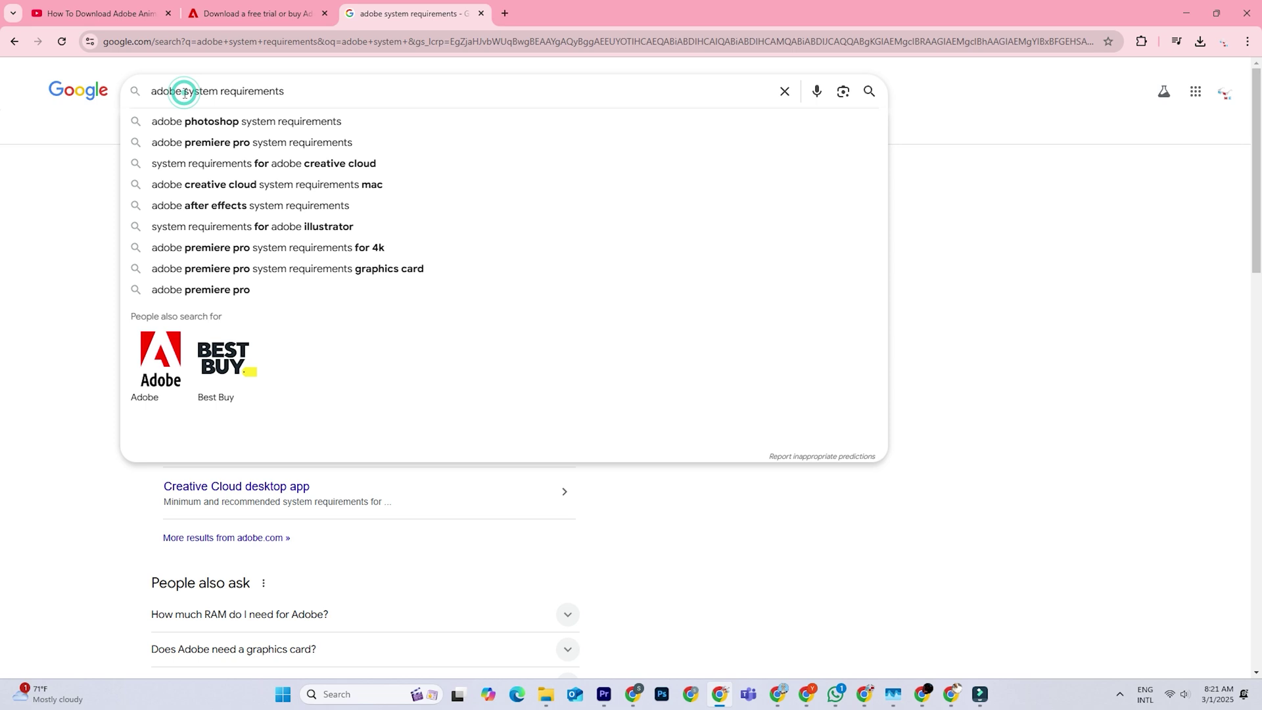
scroll(341, 333, "down", 2)
Step: Open the Adobe Animate system requirements page from the search results
left_click(247, 499)
scroll(792, 371, "down", 2)
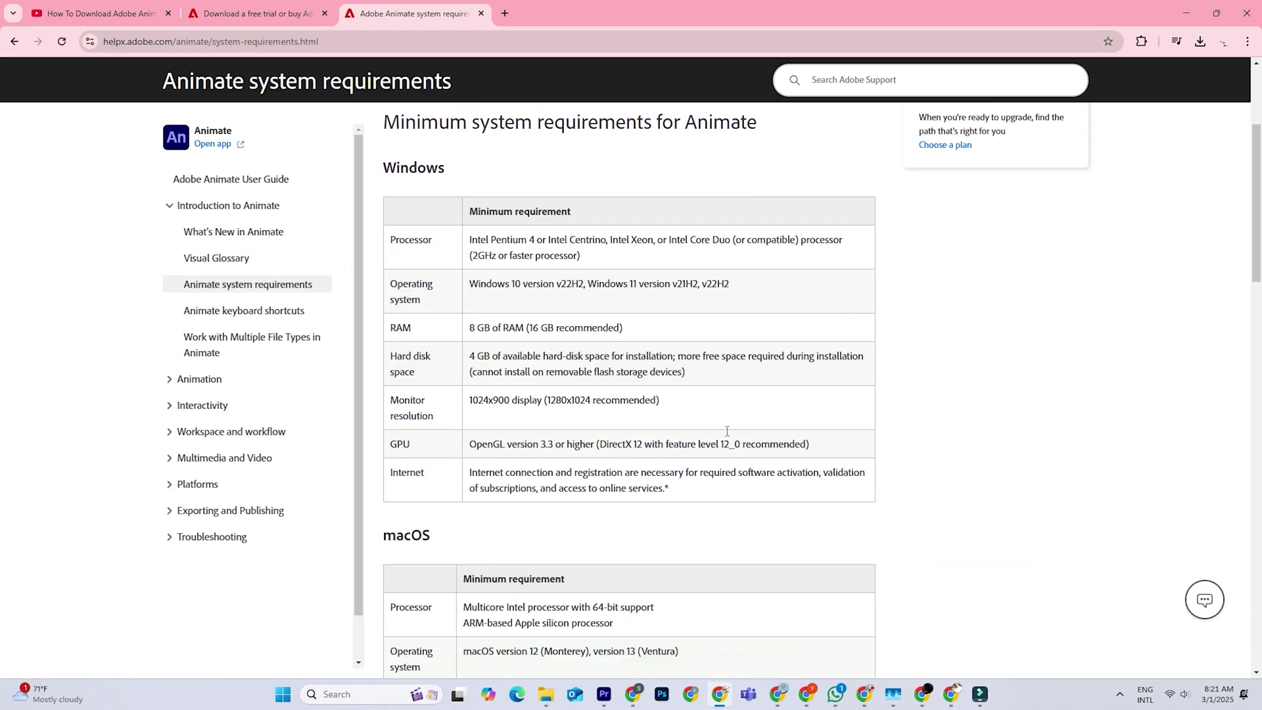
scroll(721, 436, "down", 2)
scroll(727, 444, "down", 1)
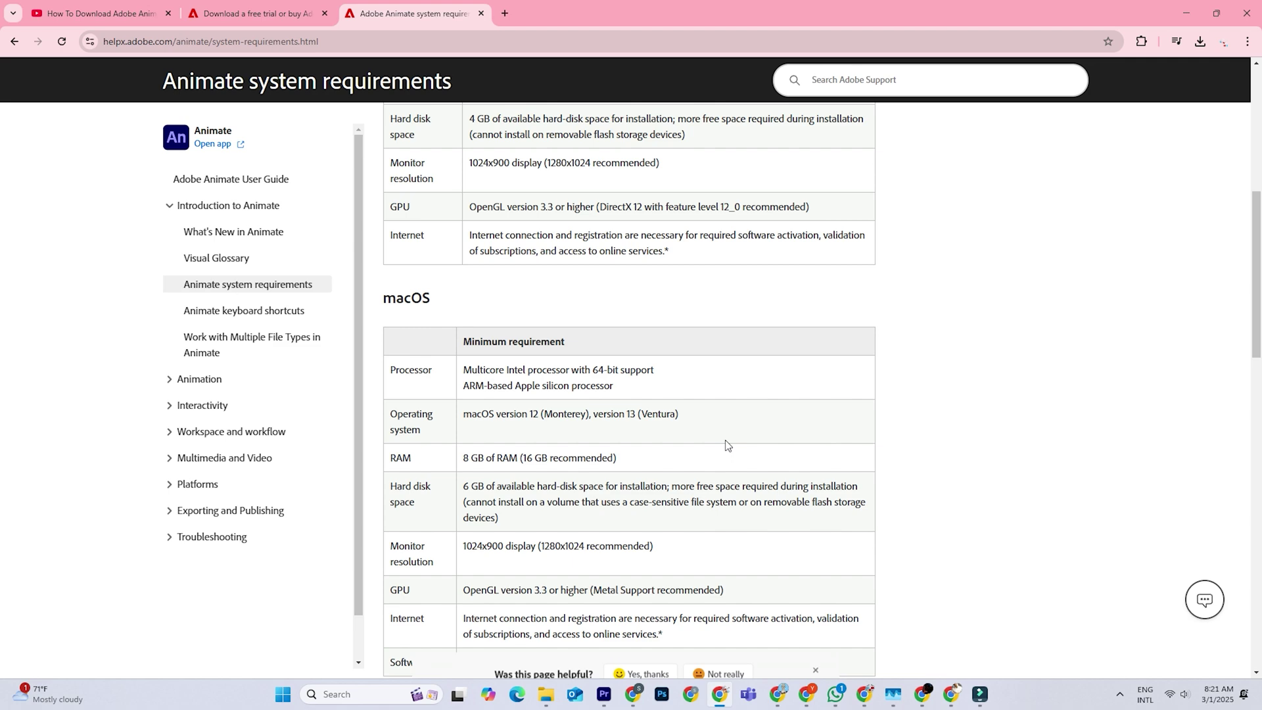
scroll(726, 441, "down", 1)
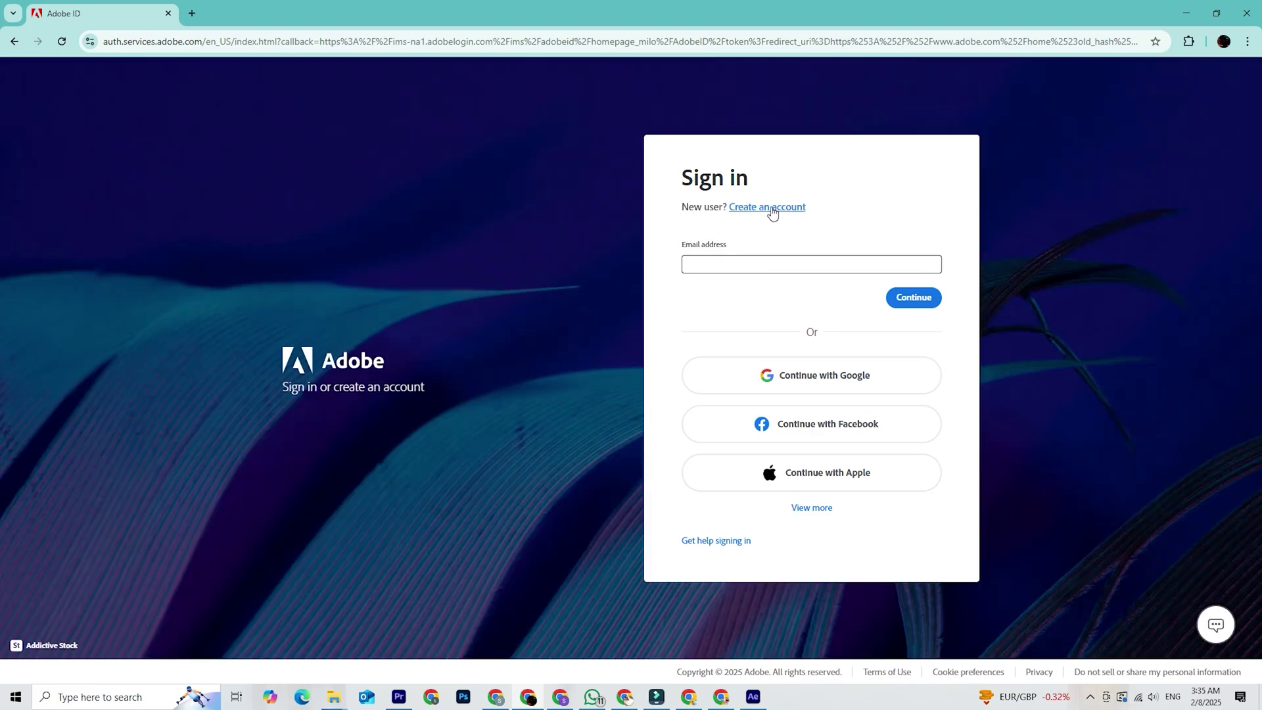
Step: Switch to 'Create an account' and begin entering the email address
left_click(784, 208)
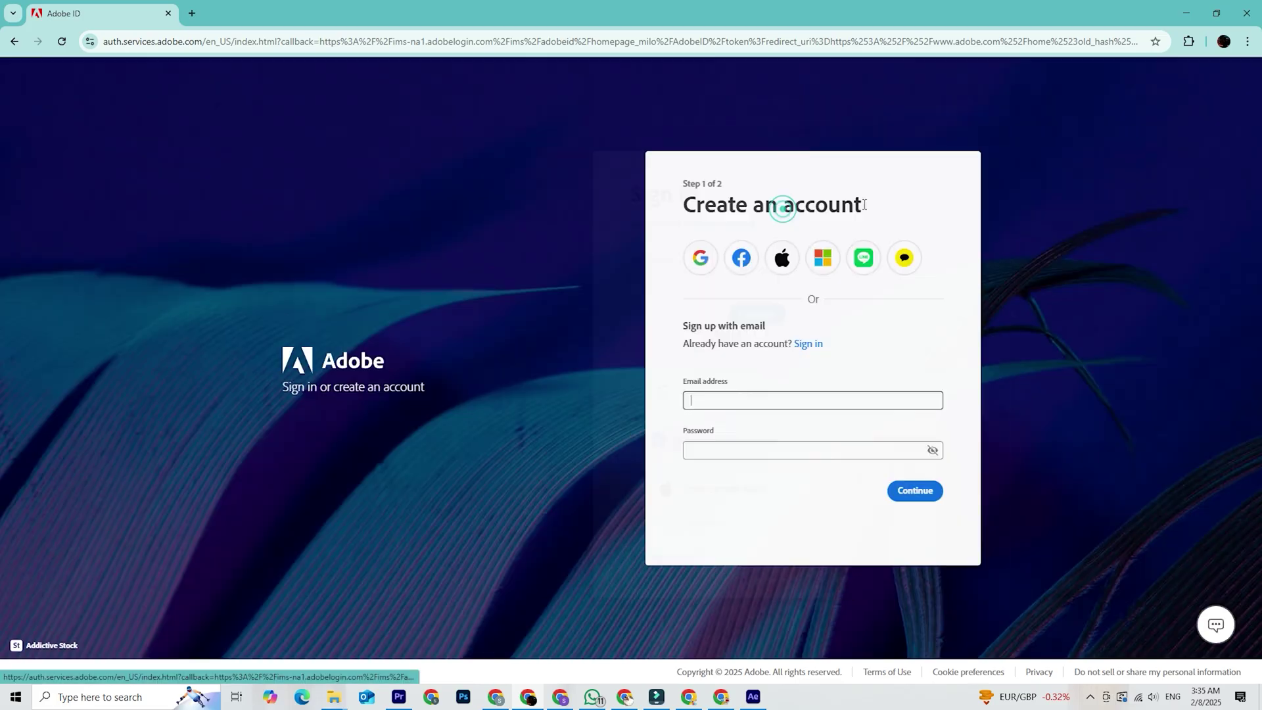
left_click(731, 394)
type("ad")
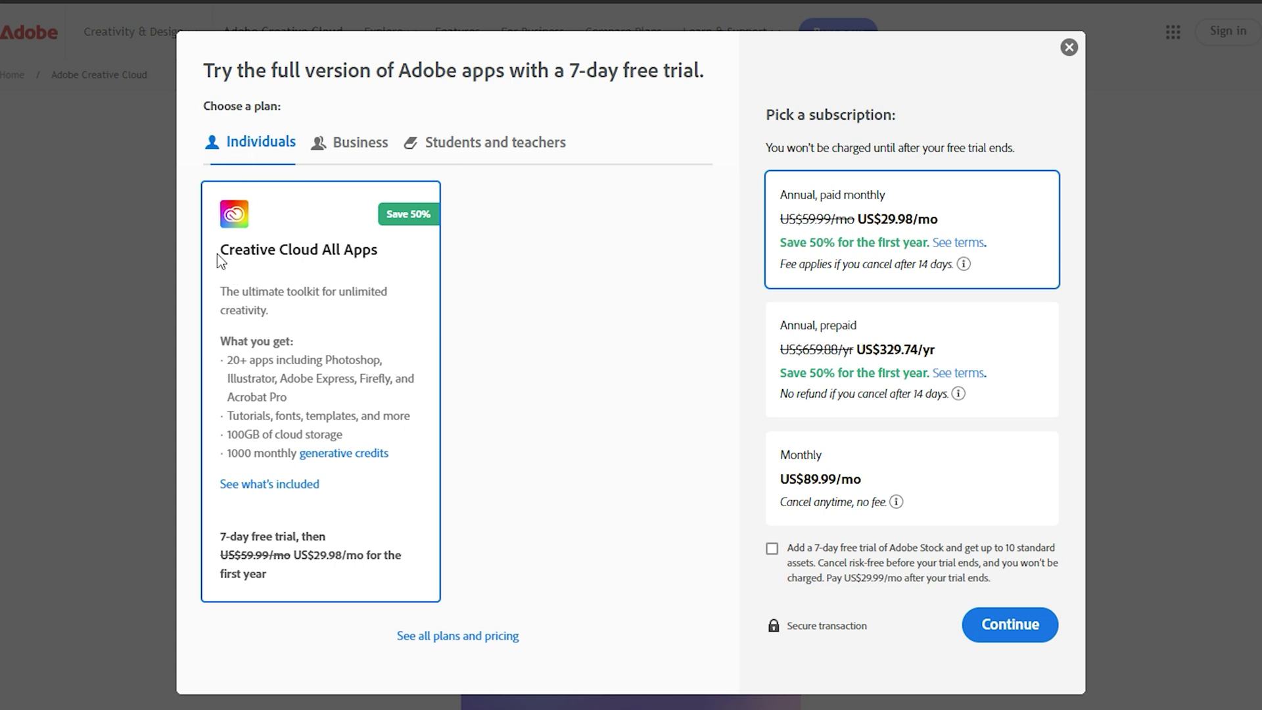
Step: Switch the trial offer to the Business tab and highlight the 14-day team plan description
left_click_drag(219, 259, 408, 336)
left_click(353, 144)
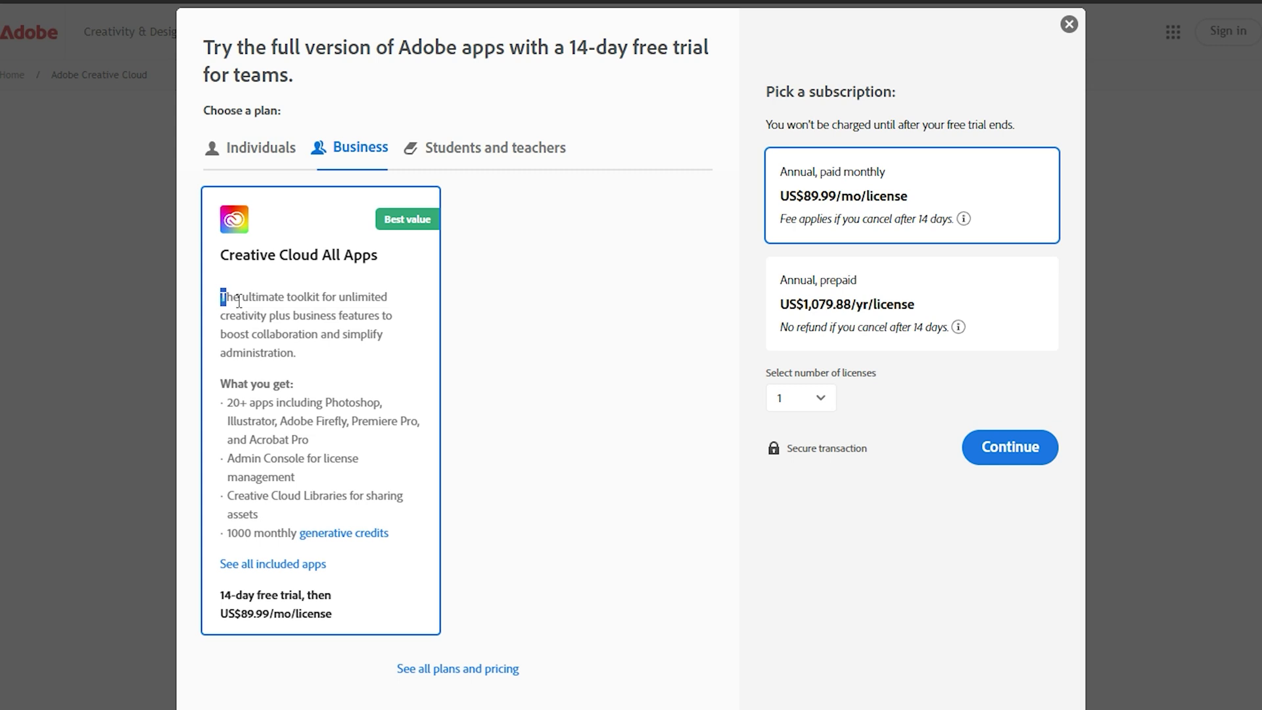
left_click_drag(238, 301, 375, 361)
left_click(386, 360)
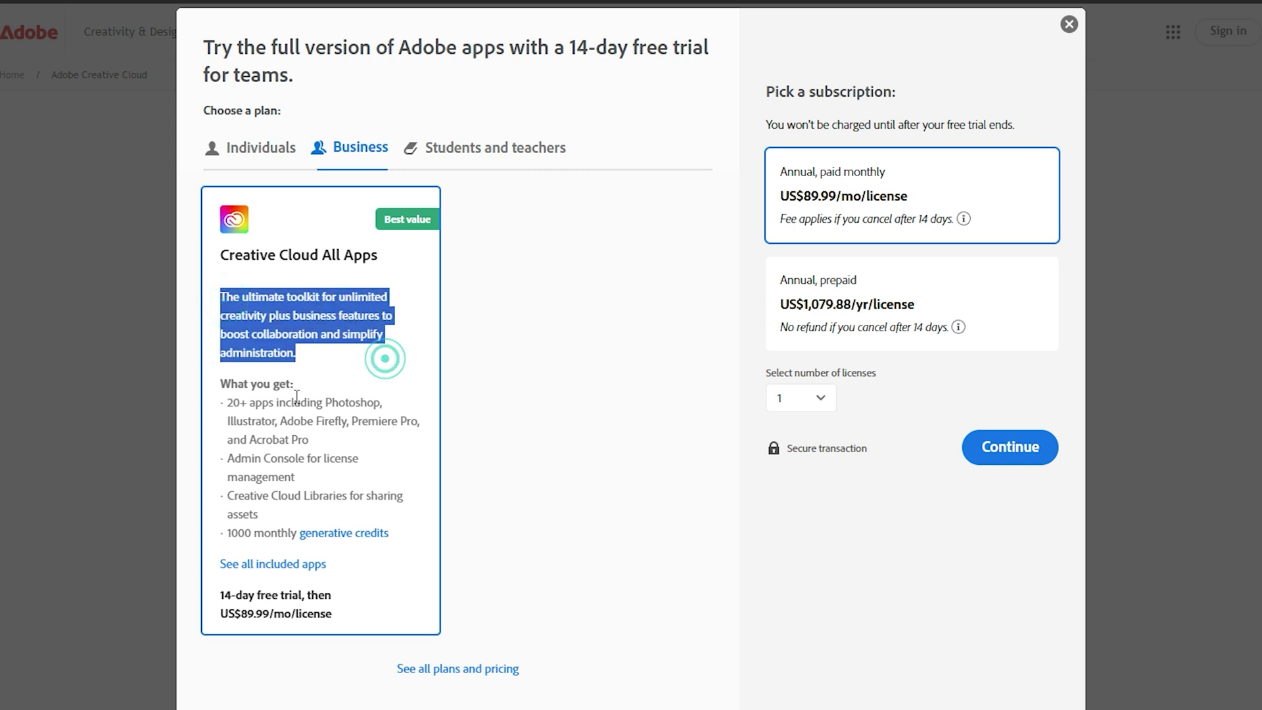
Step: Highlight the included-apps, Acrobat Pro and Admin Console bullets of the business plan
left_click_drag(223, 403, 383, 450)
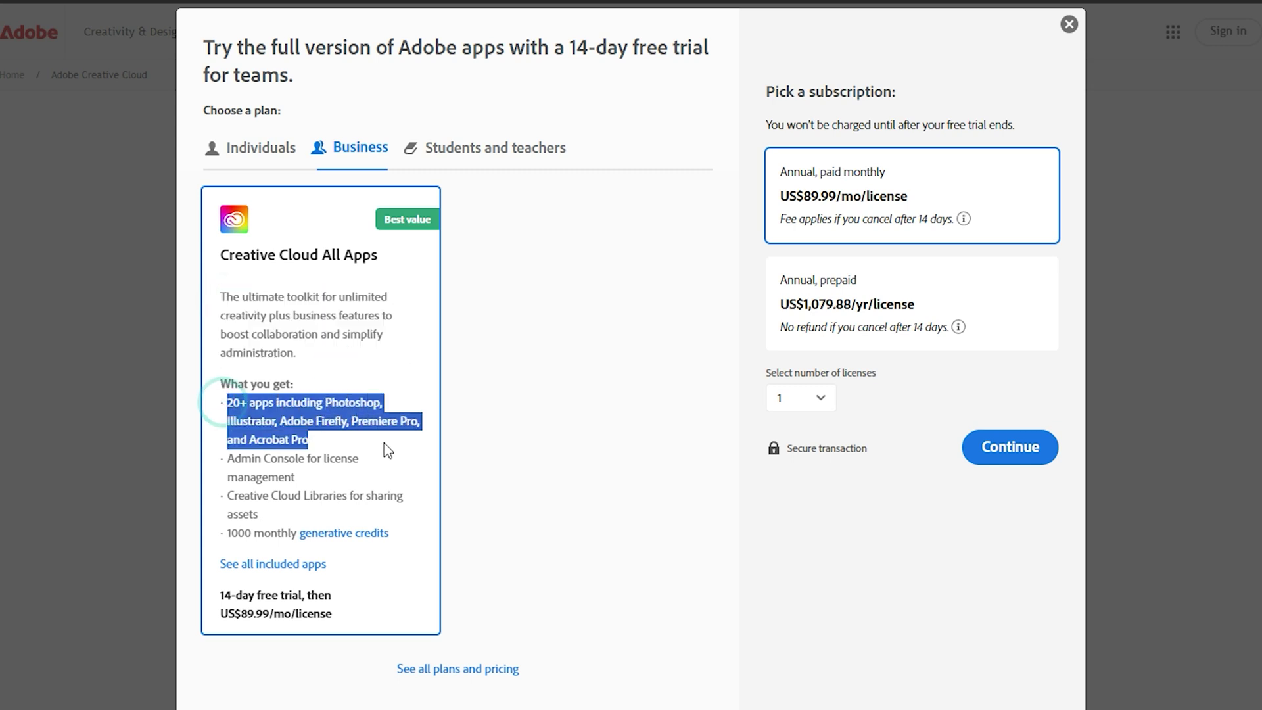
left_click(393, 450)
left_click_drag(252, 440, 315, 446)
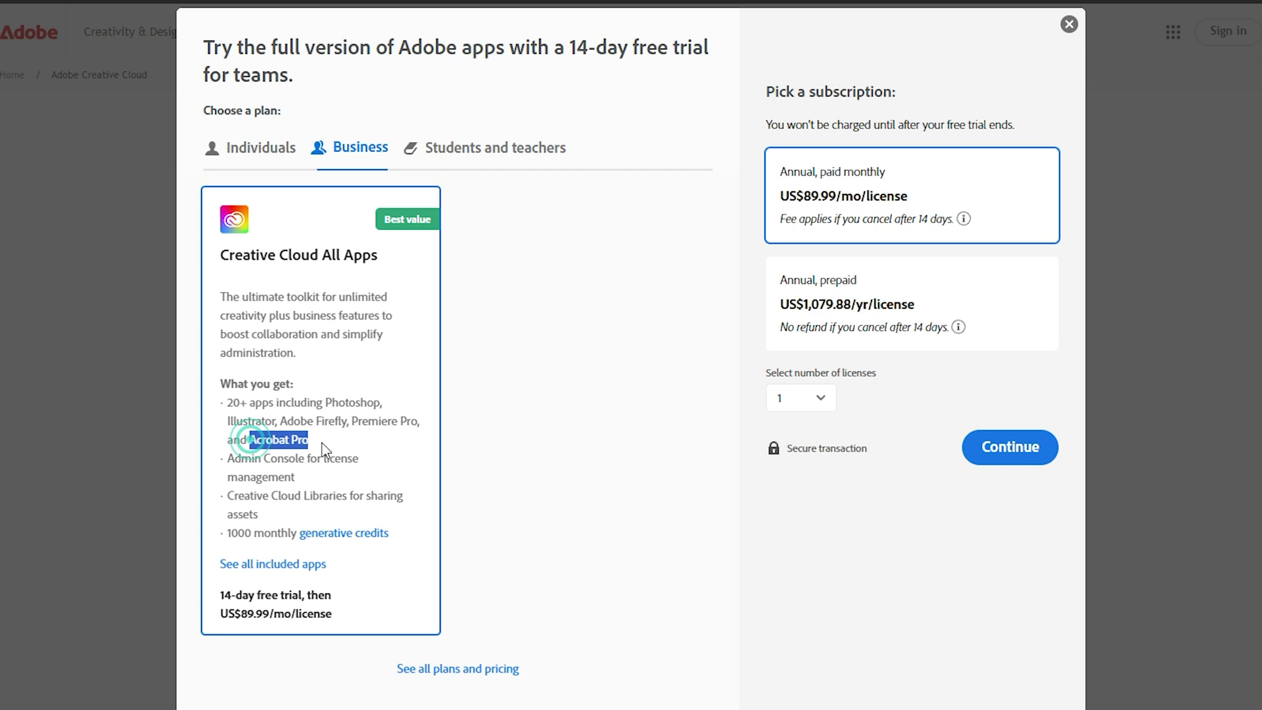
left_click(358, 444)
left_click_drag(228, 462, 356, 475)
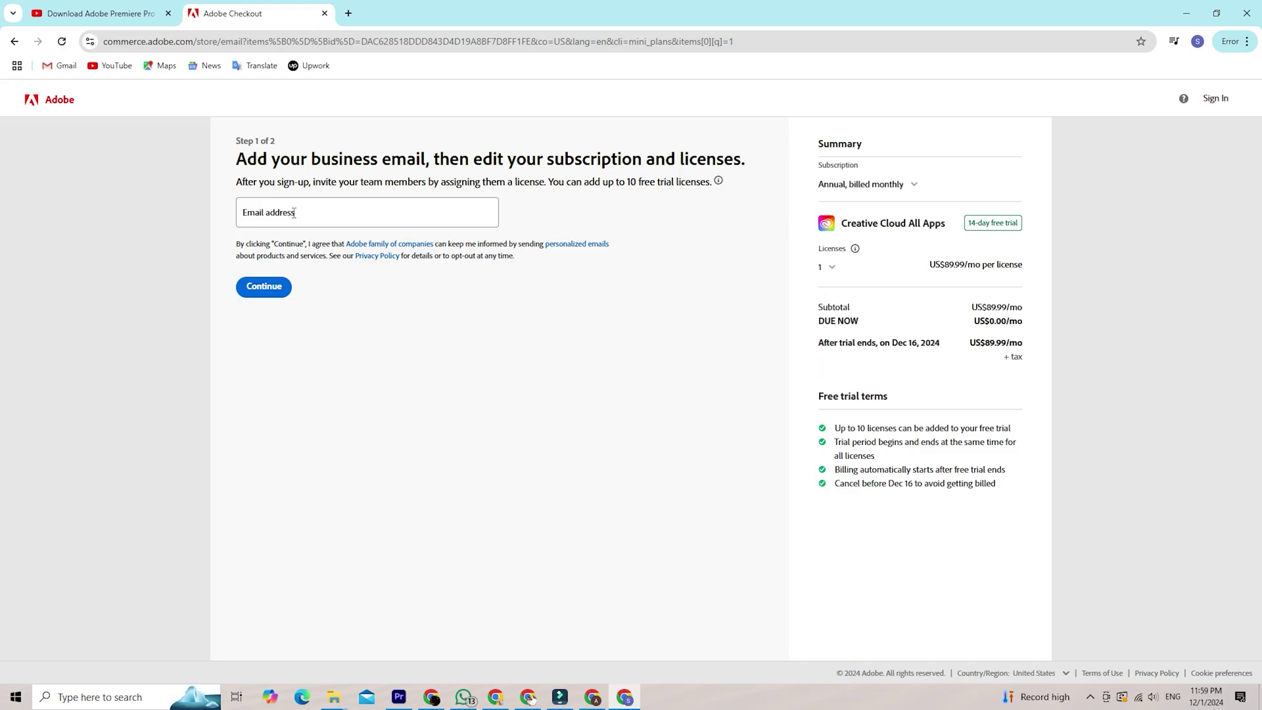
Step: Enter a business email and continue the 14-day Creative Cloud All Apps trial checkout
left_click(294, 213)
left_click(267, 286)
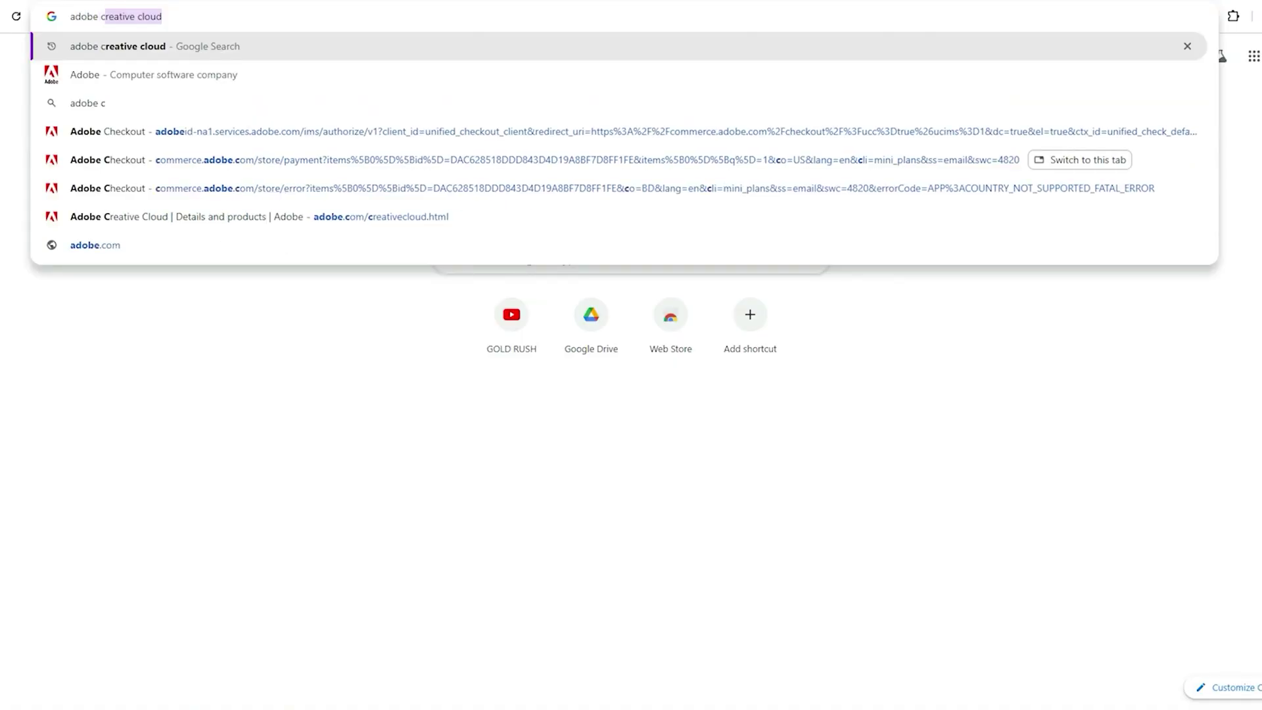
type("reative")
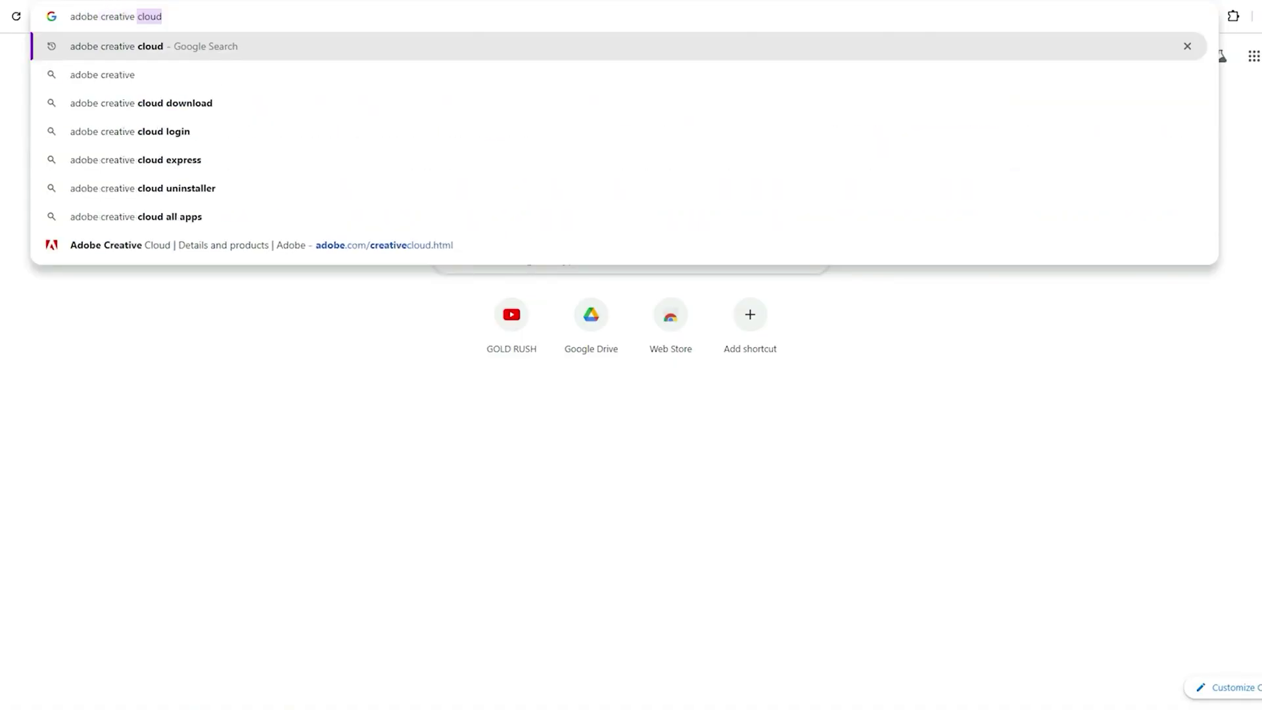
type(" cloud app download")
Step: Search 'adobe creative cloud app download' and open the Adobe Creative Cloud download result
key("Return")
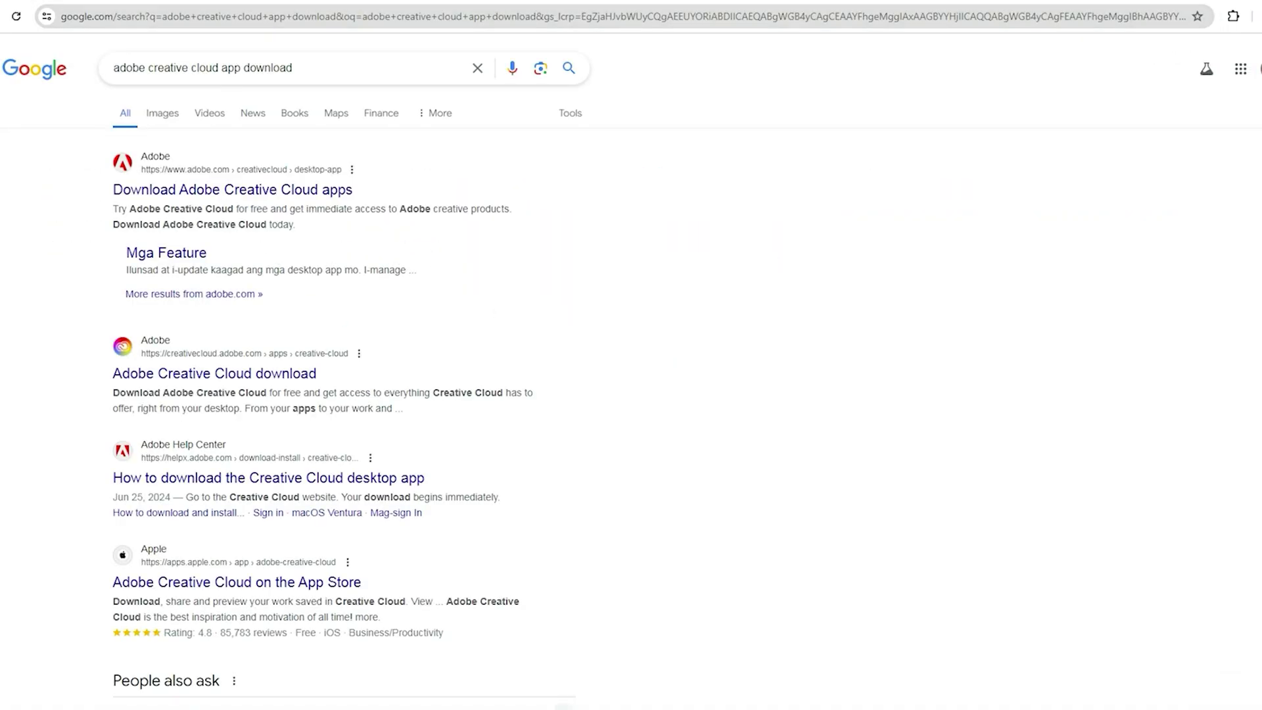
left_click(214, 373)
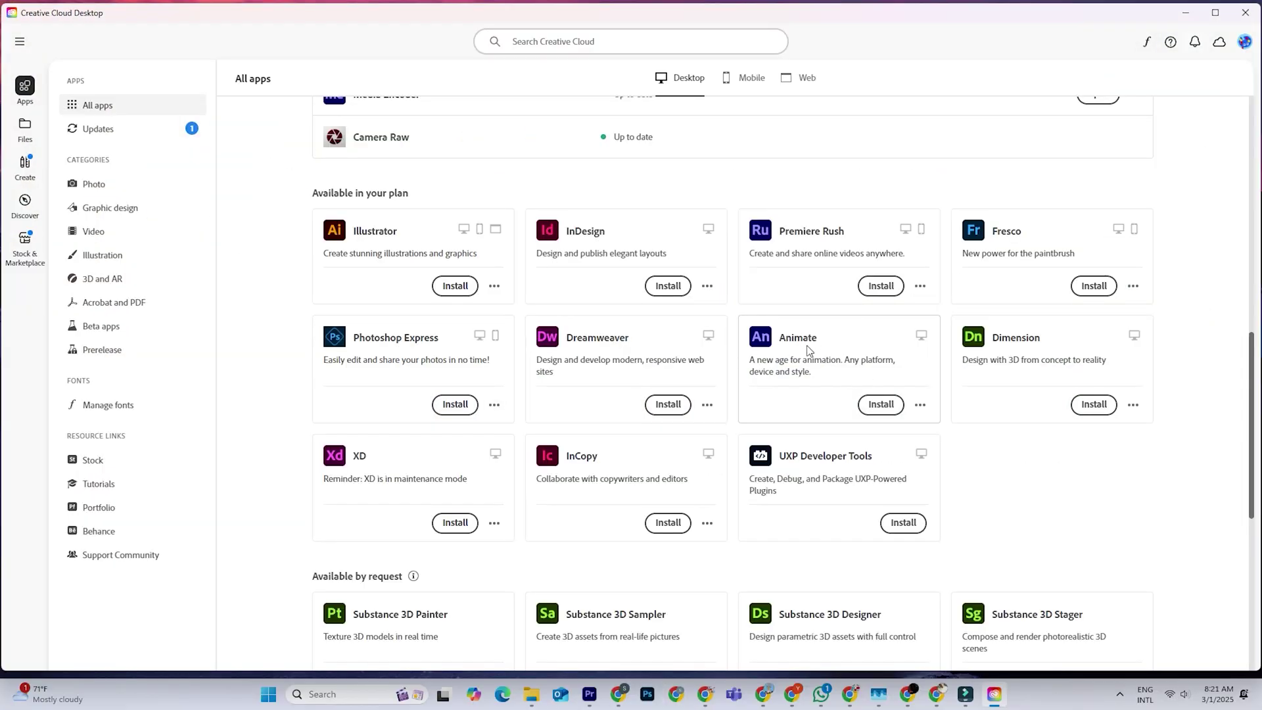
Step: Install Animate from the Available in your plan list in Creative Cloud Desktop
left_click(881, 406)
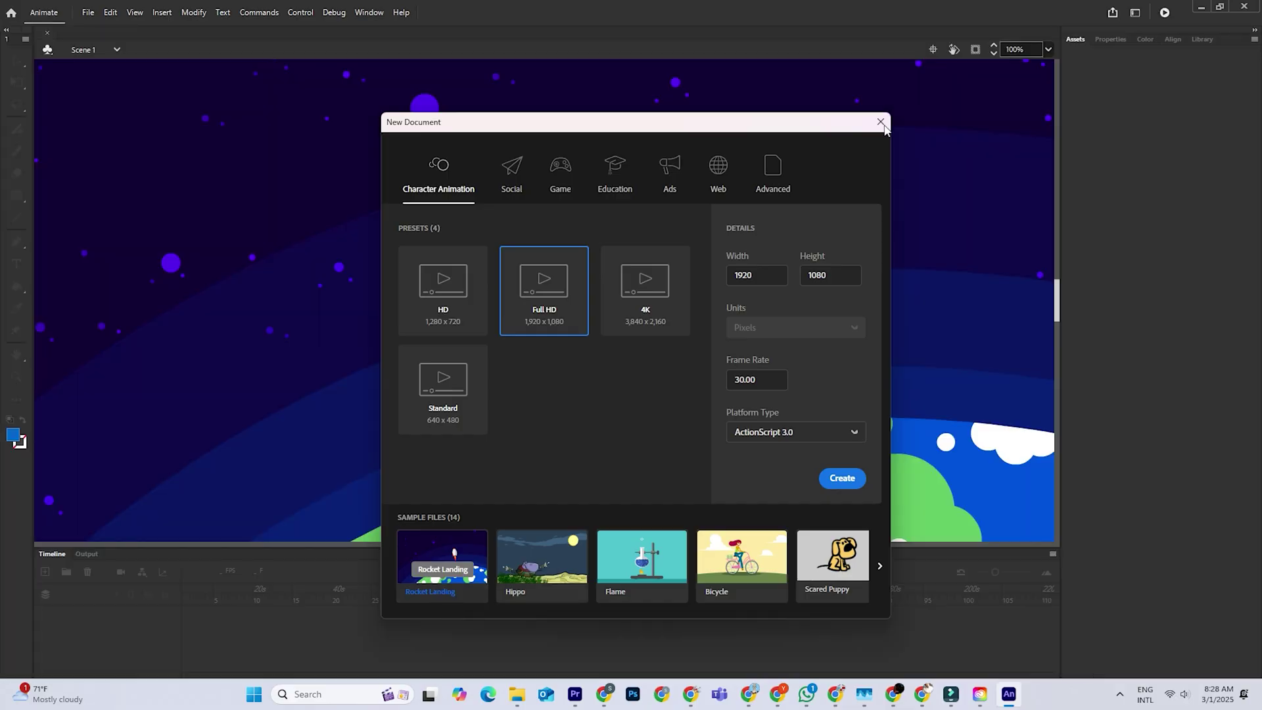
scroll(934, 348, "up", 3)
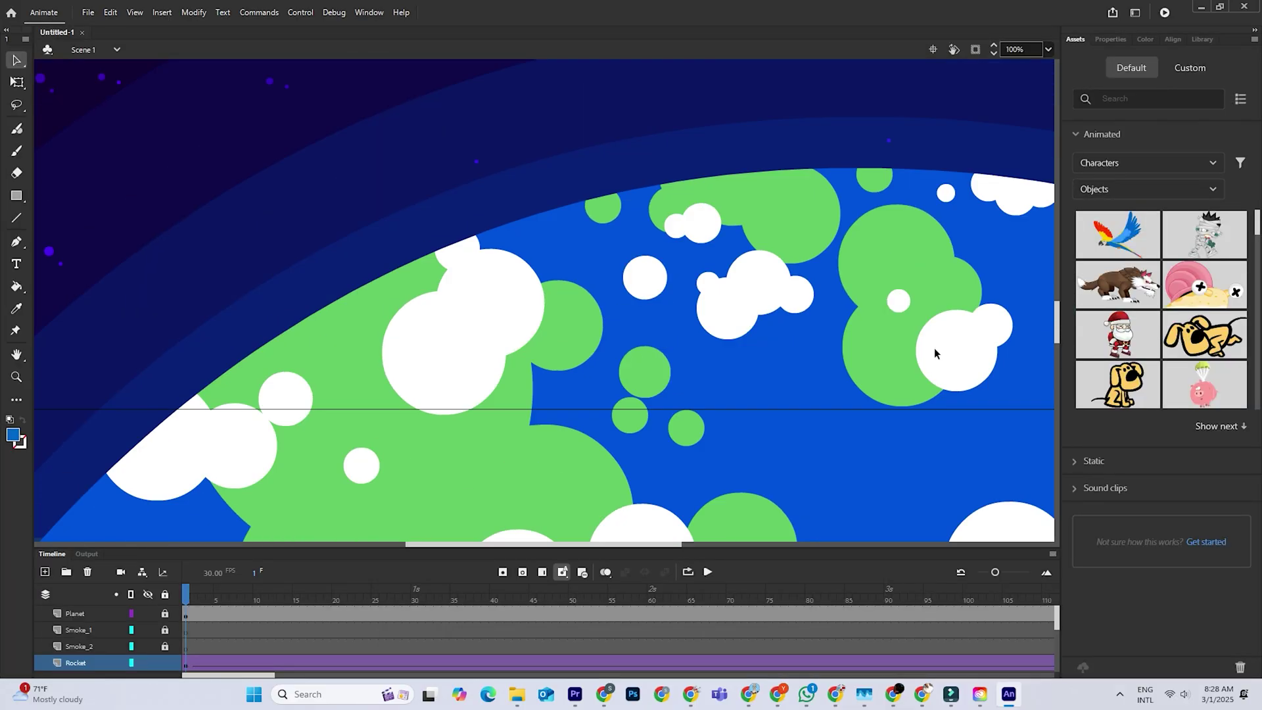
left_click_drag(550, 543, 513, 550)
scroll(514, 550, "down", 3)
scroll(782, 301, "up", 3)
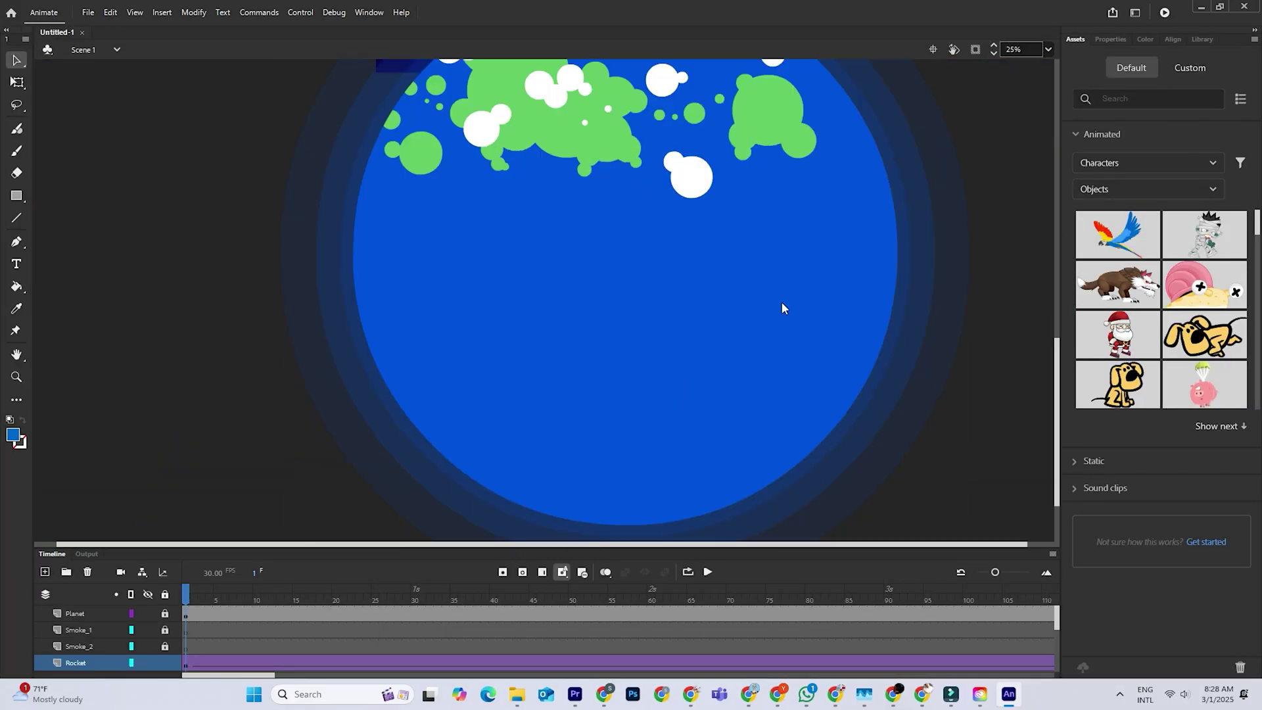
scroll(782, 301, "down", 5)
scroll(794, 317, "down", 2)
scroll(793, 317, "up", 3)
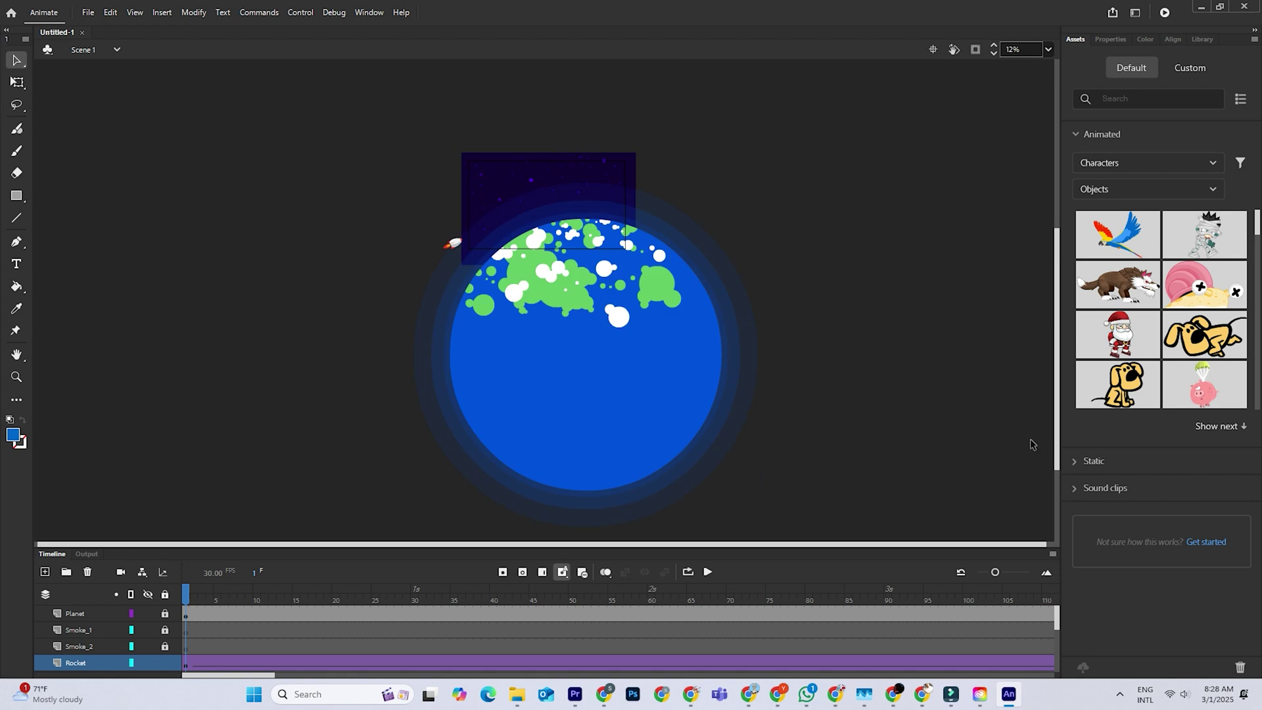
Step: Set the stage zoom to 50% and step the playhead forward from frame 1
left_click(1047, 48)
left_click(1052, 132)
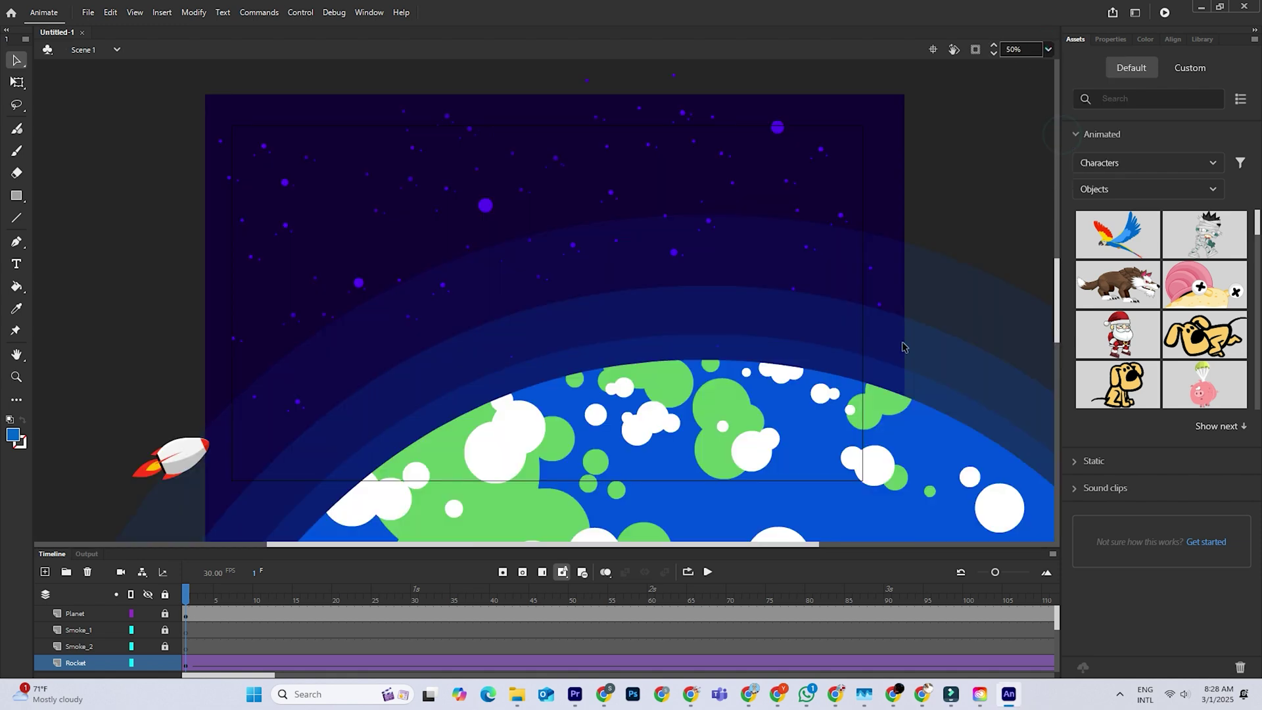
left_click_drag(1056, 343, 1056, 328)
left_click_drag(188, 602, 193, 599)
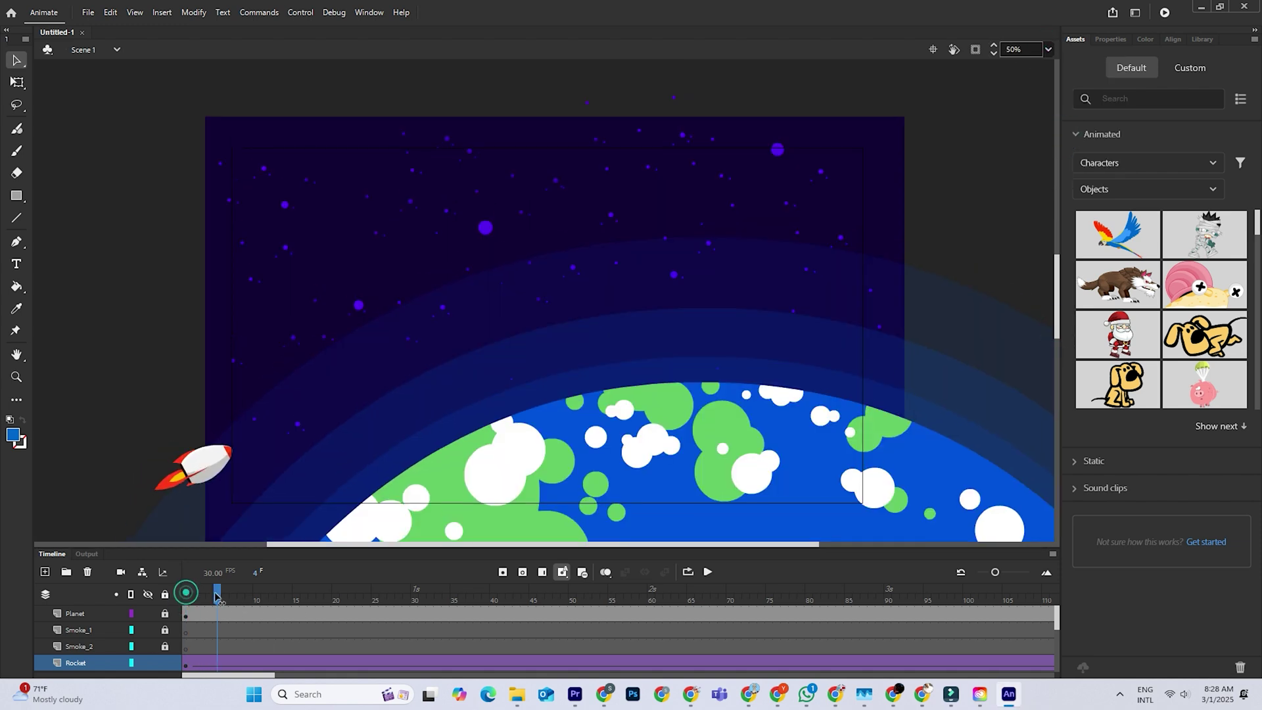
Step: Play the rocket animation, enlarging the timeline to show all layers, then resume playback
left_click(709, 572)
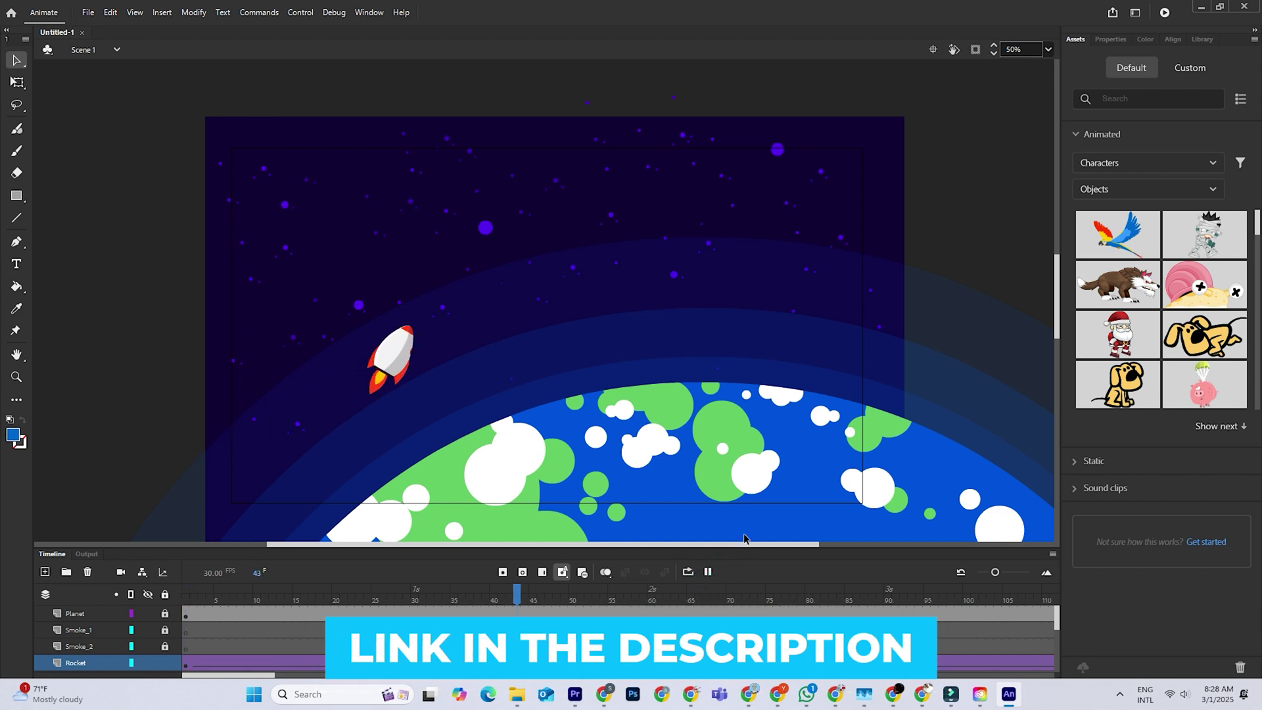
left_click_drag(1056, 328, 1056, 340)
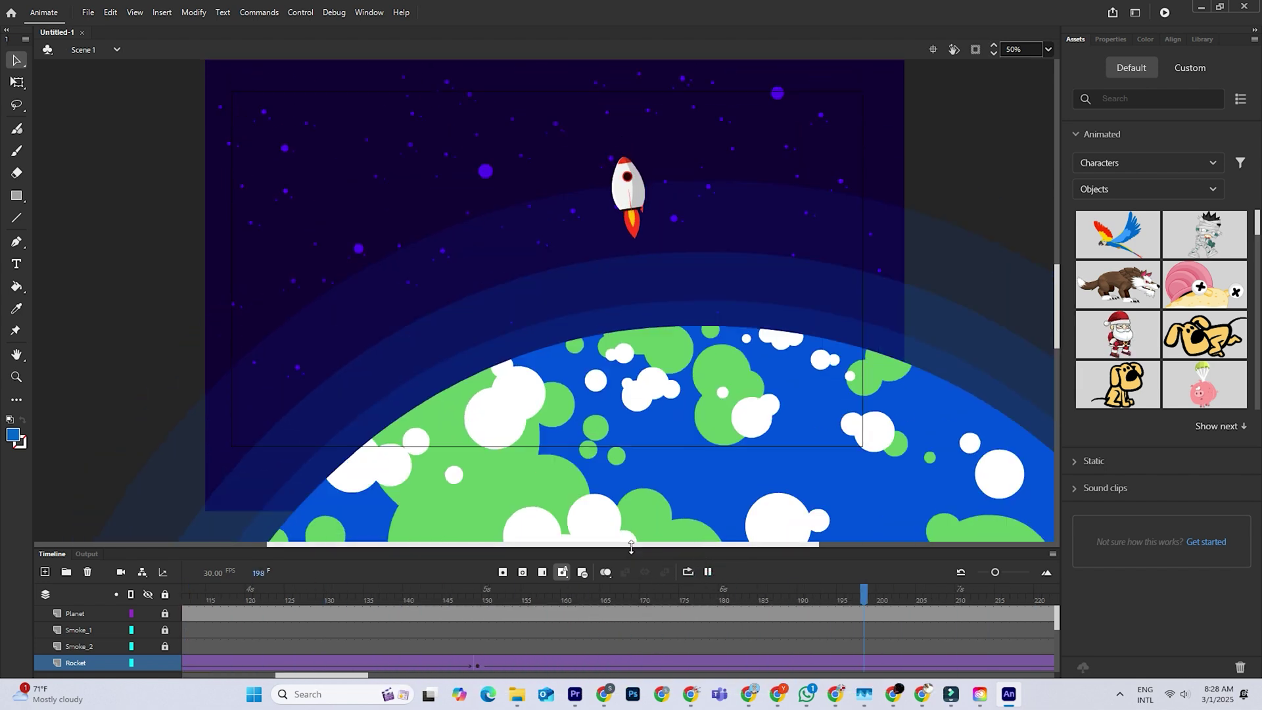
mouse_move(589, 545)
left_mouse_down()
mouse_move(589, 406)
mouse_move(589, 543)
left_mouse_up()
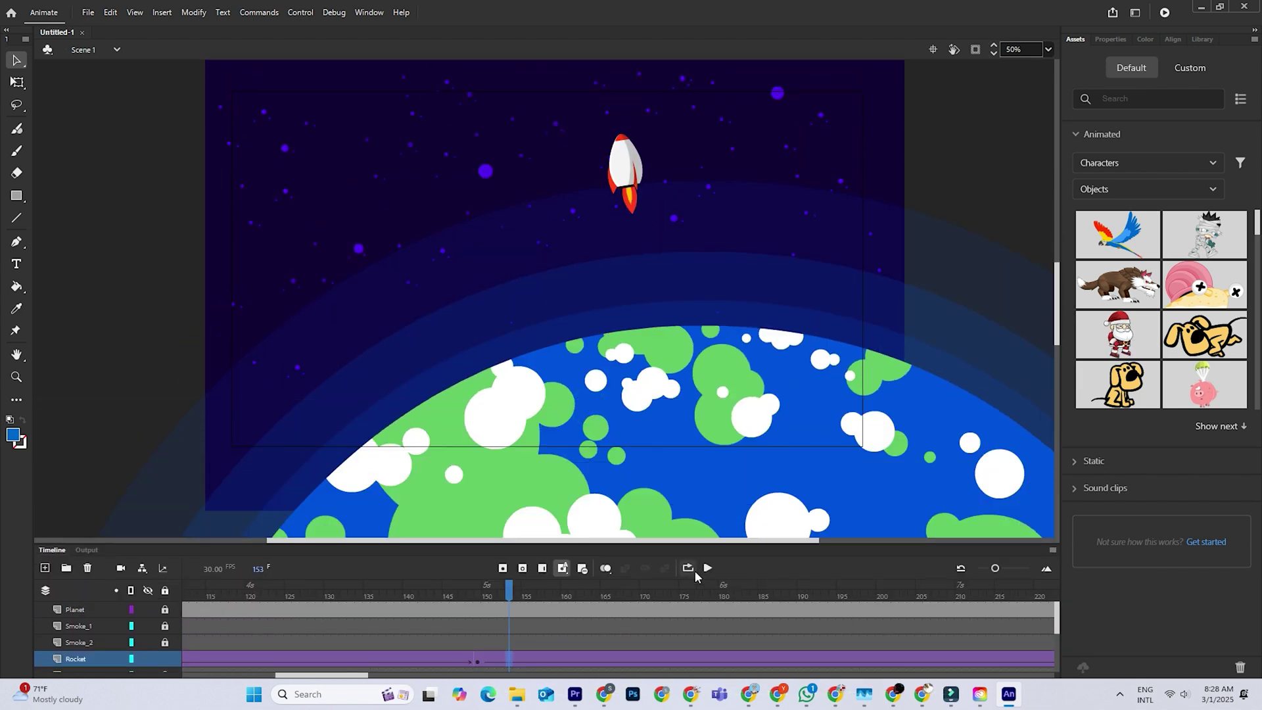
left_click(708, 568)
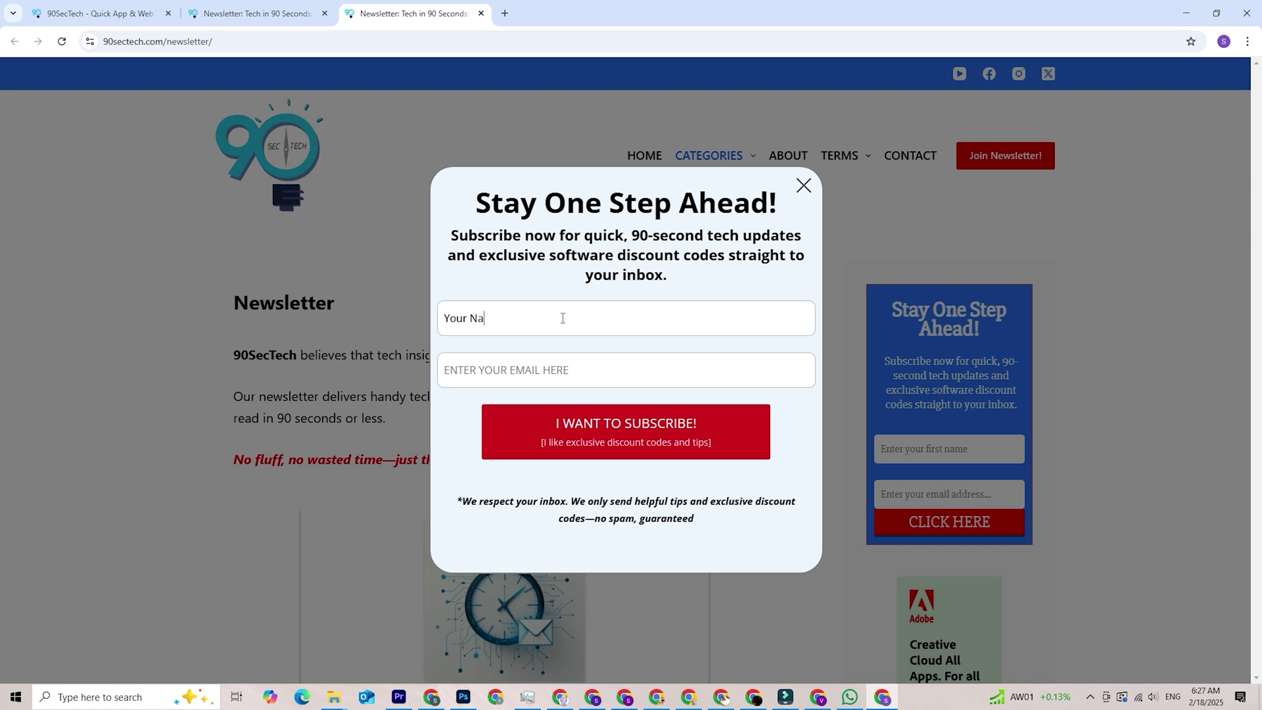
type("ere")
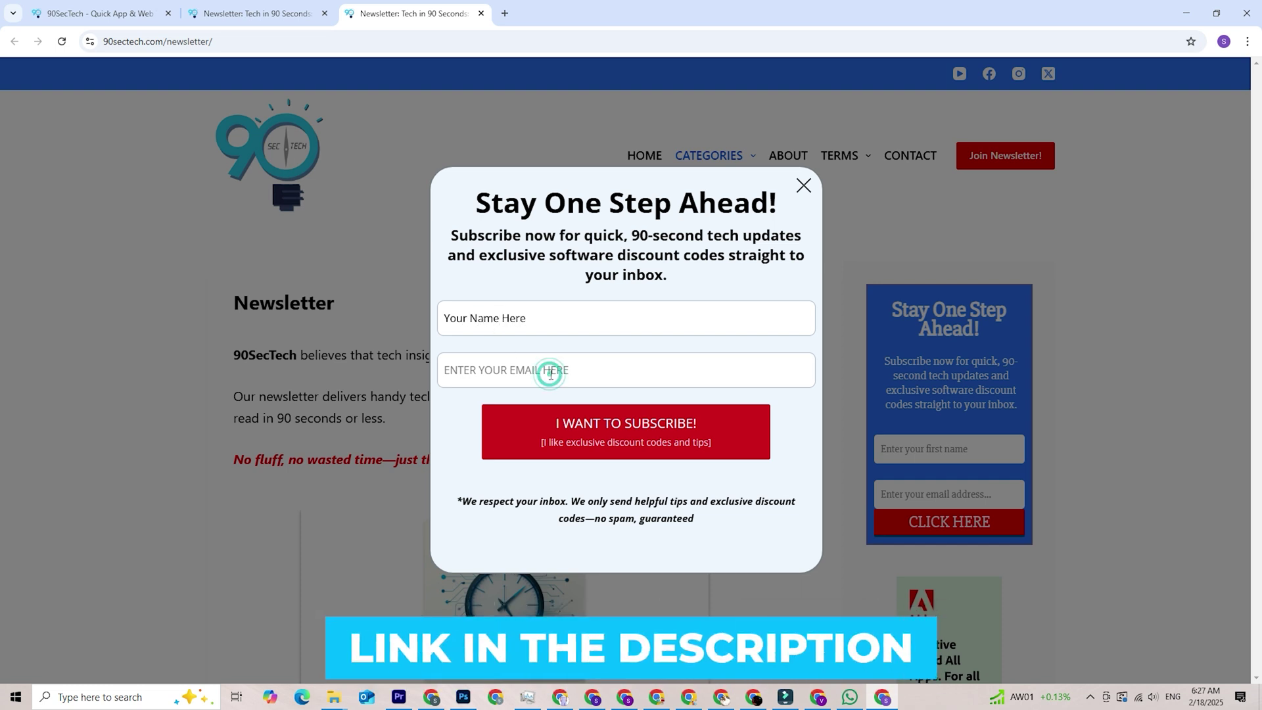
type("Your Email Adress here")
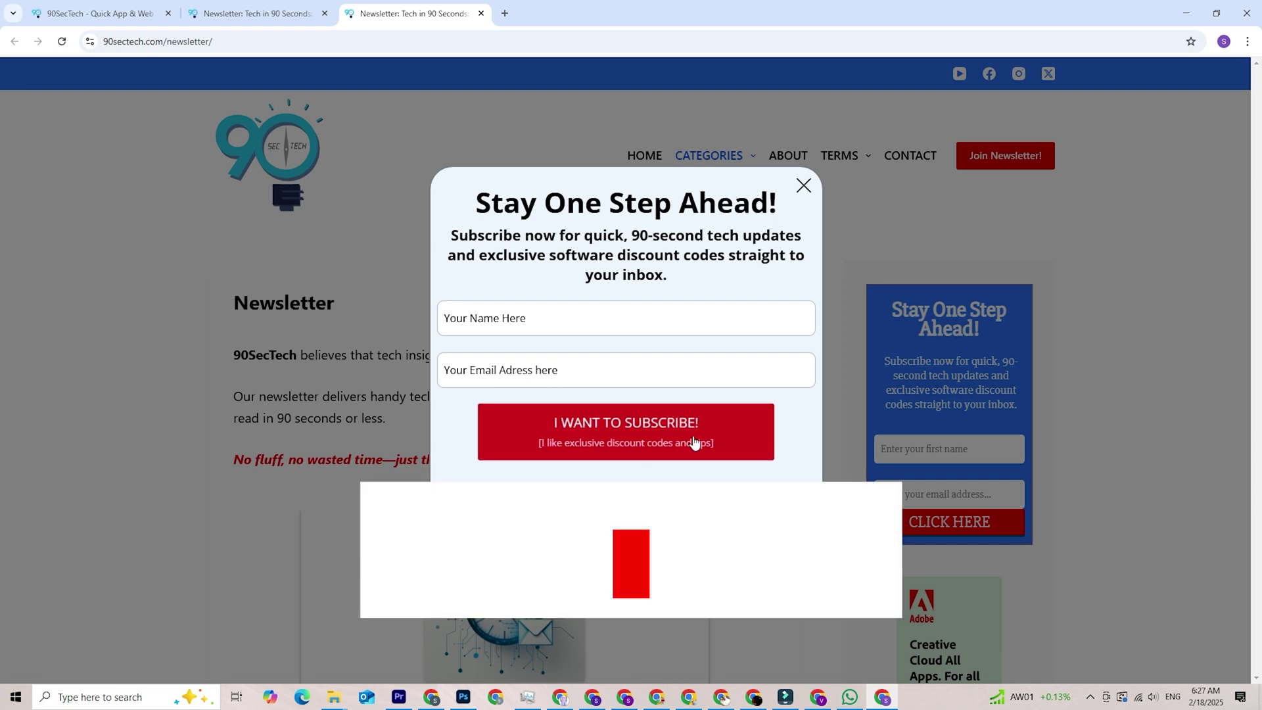
Step: Submit the 90SecTech newsletter subscription with 'I WANT TO SUBSCRIBE!'
left_click(627, 439)
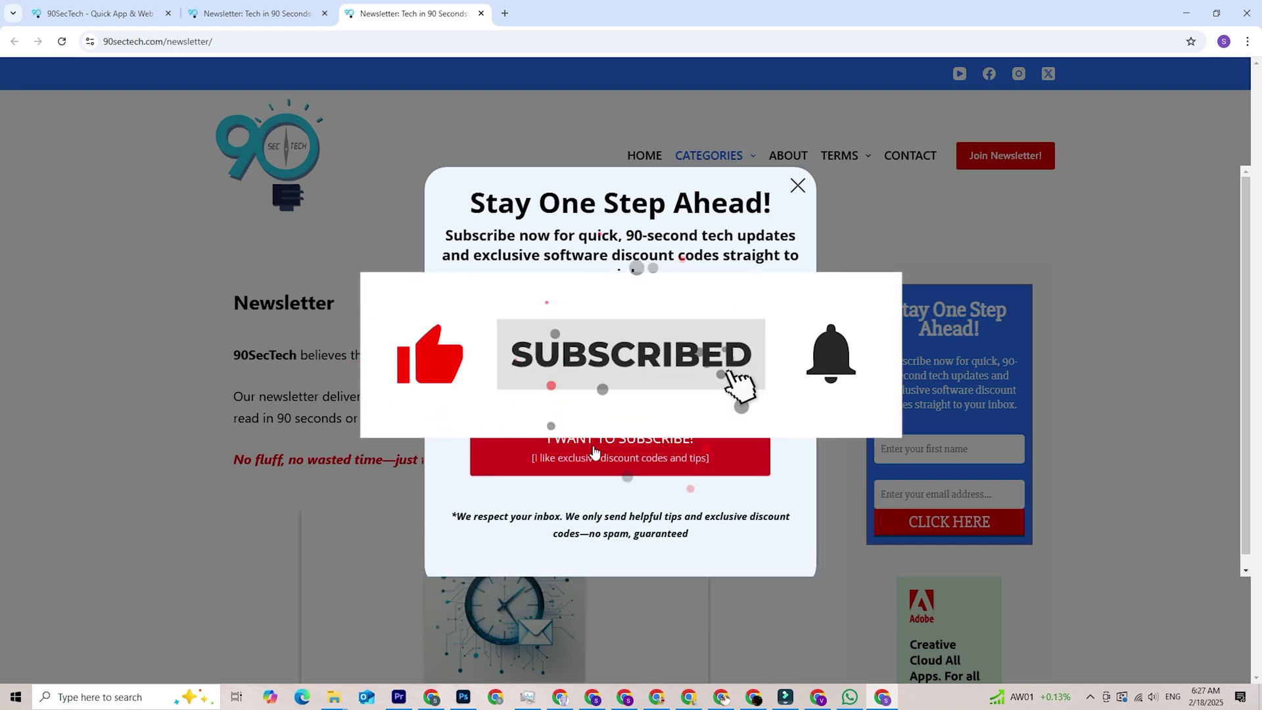